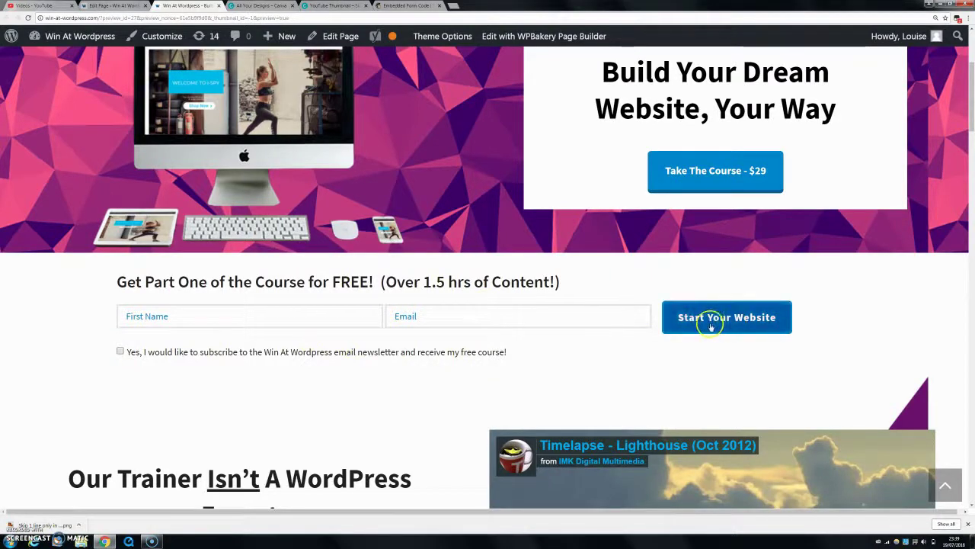
Switch to the 'Embedded Form Code' tab showing Mailchimp's Classic signup form code.
click(408, 5)
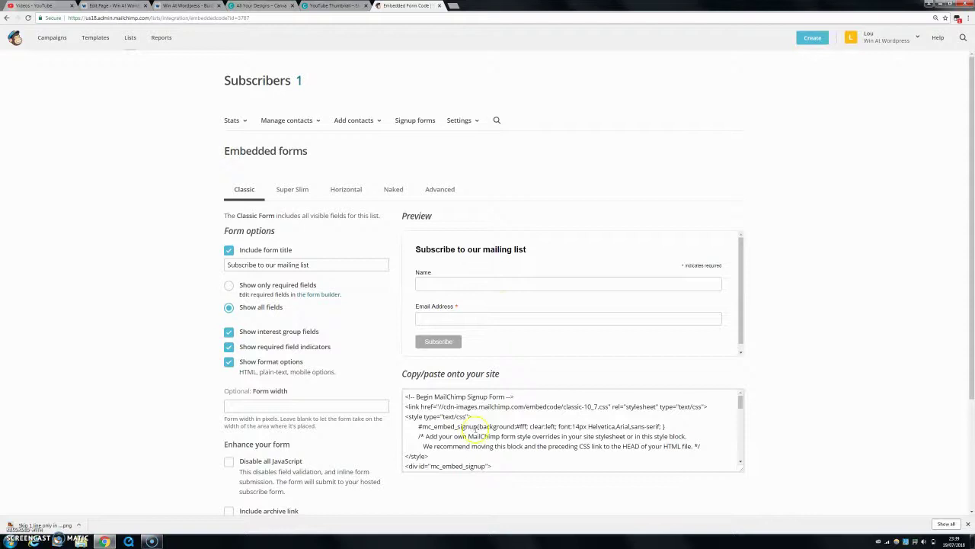
Select and copy the entire Classic embed code from Mailchimp's Copy/paste box.
drag(406, 397, 584, 468)
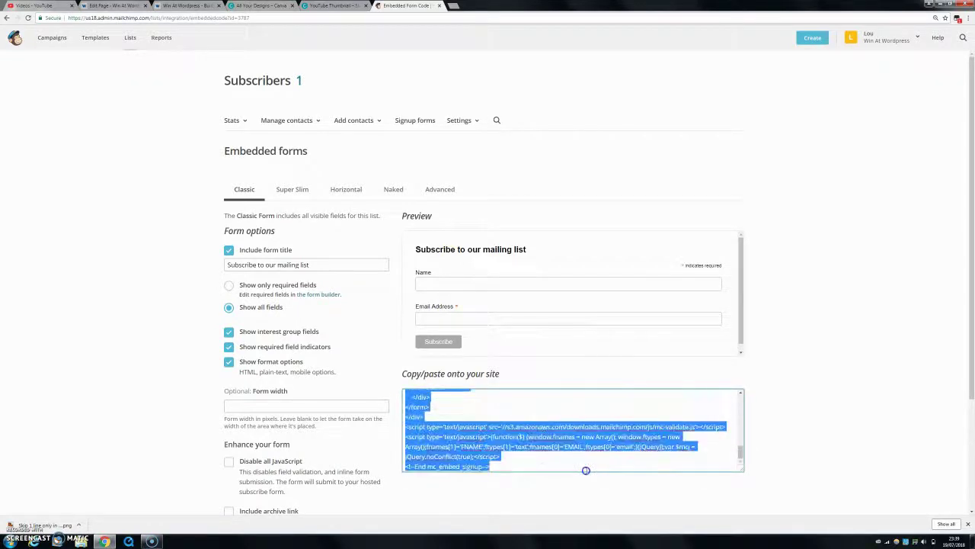
right_click(495, 443)
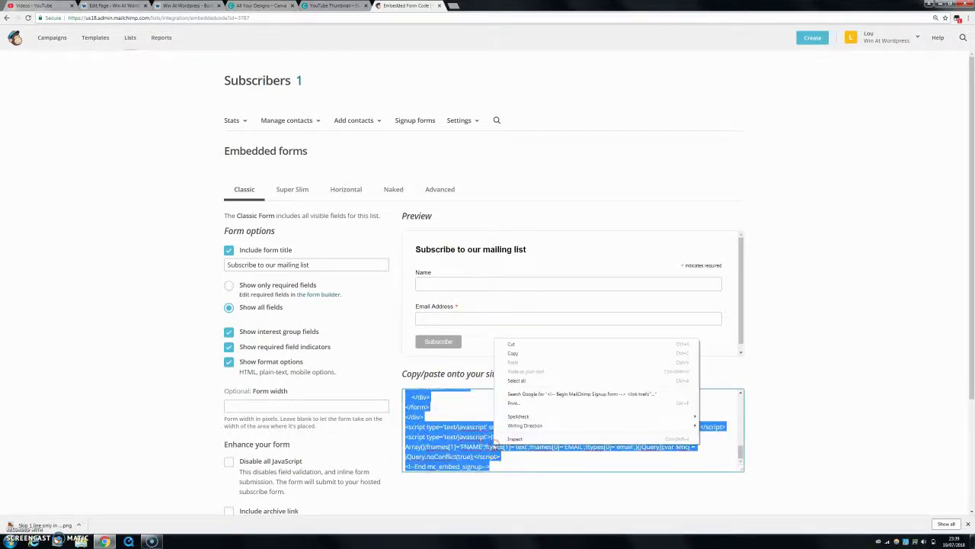
click(517, 353)
Back in the page editor, add a Raw HTML element below the existing signup code.
click(114, 5)
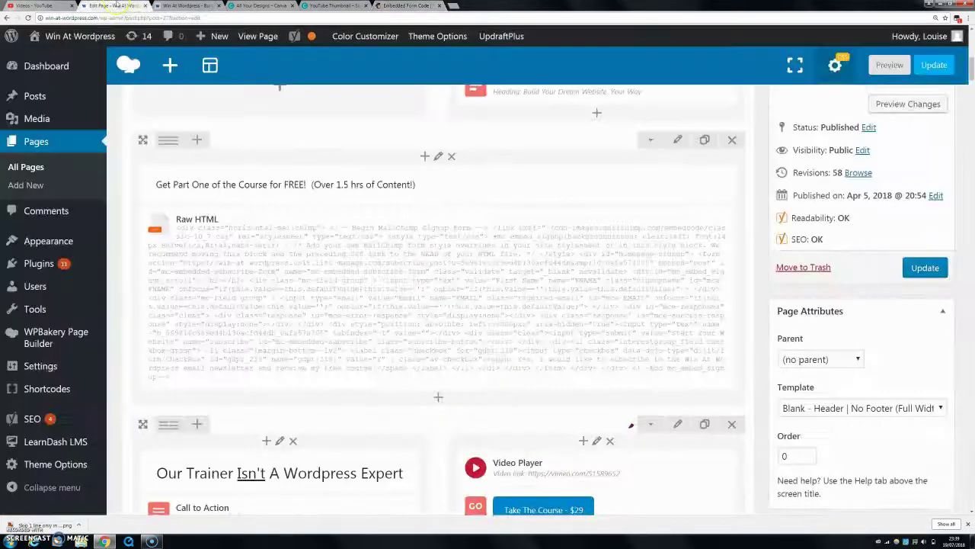
click(438, 397)
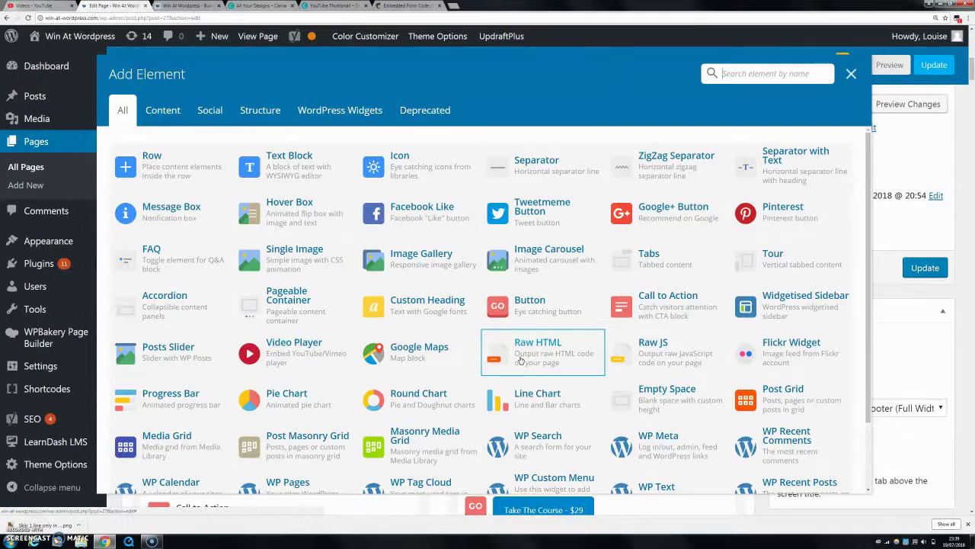
click(521, 358)
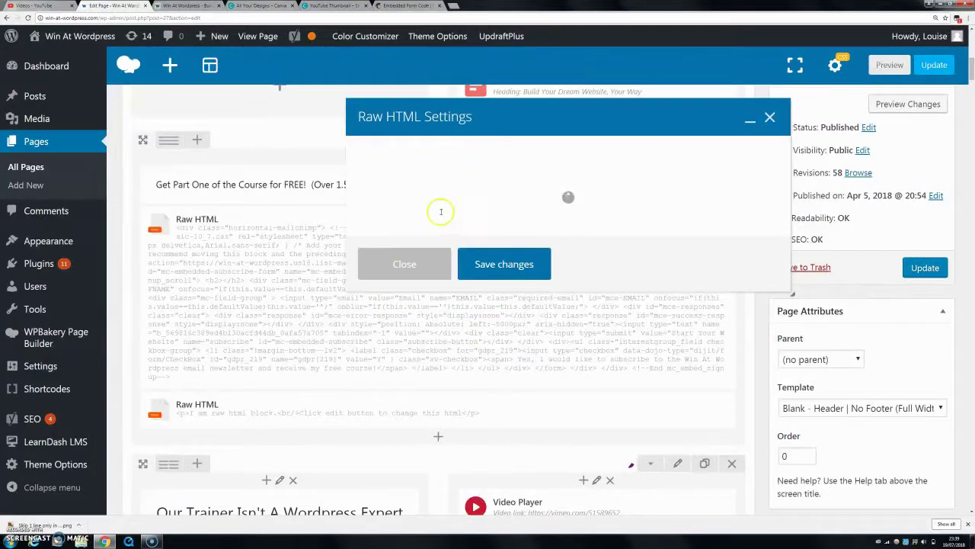
Replace the Raw HTML placeholder text with the pasted Mailchimp embed code.
drag(669, 208, 318, 174)
key(BackSpace)
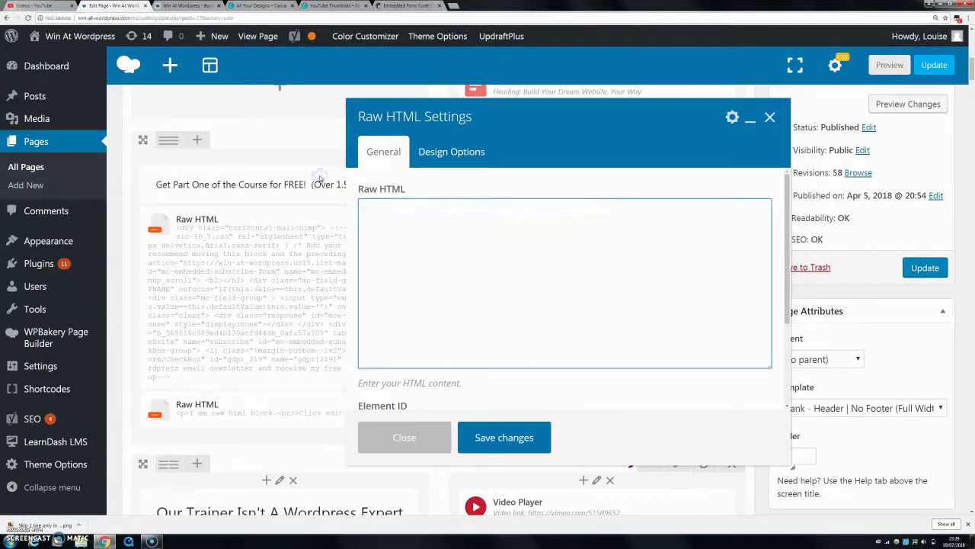
right_click(363, 209)
click(397, 254)
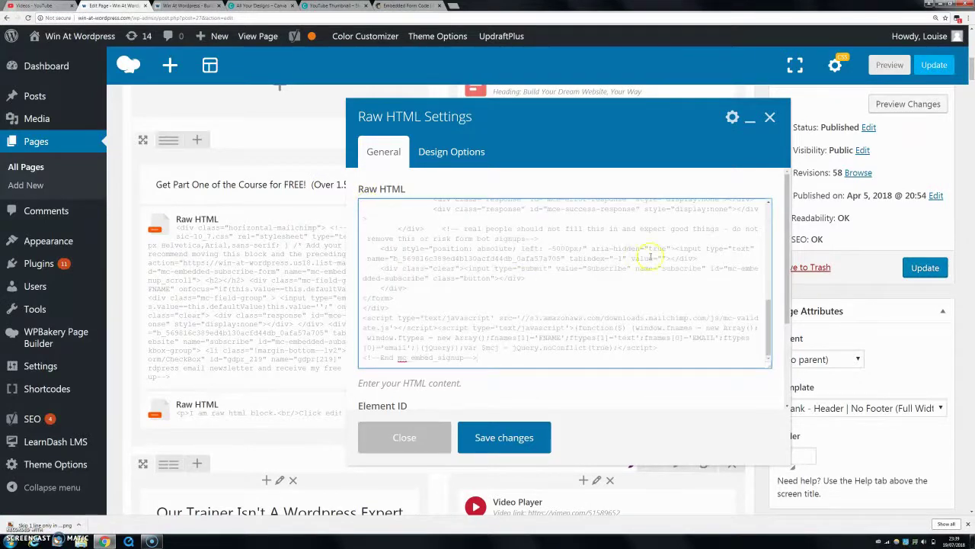
drag(767, 305, 757, 218)
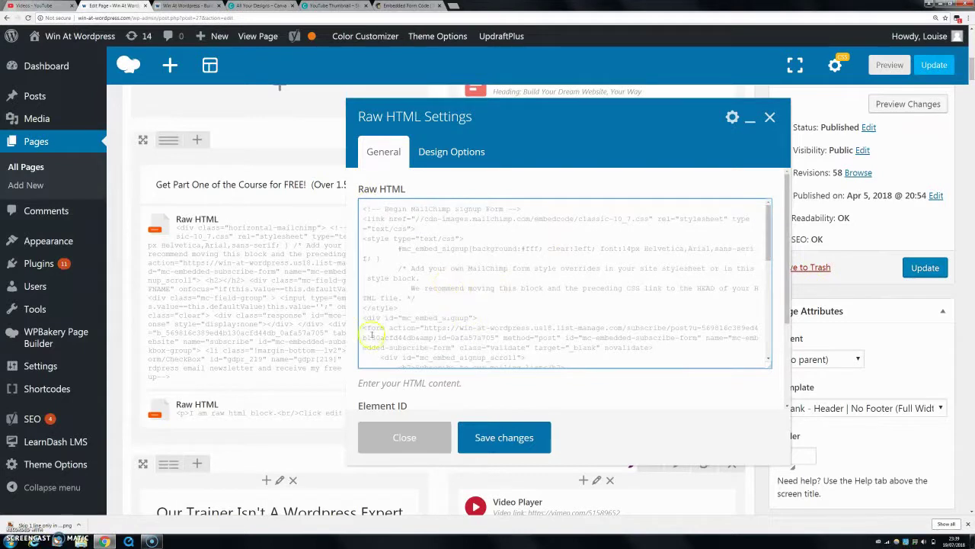
Rename the form wrapper id from mc_embed_signup to homepage-signup.
drag(402, 318, 465, 318)
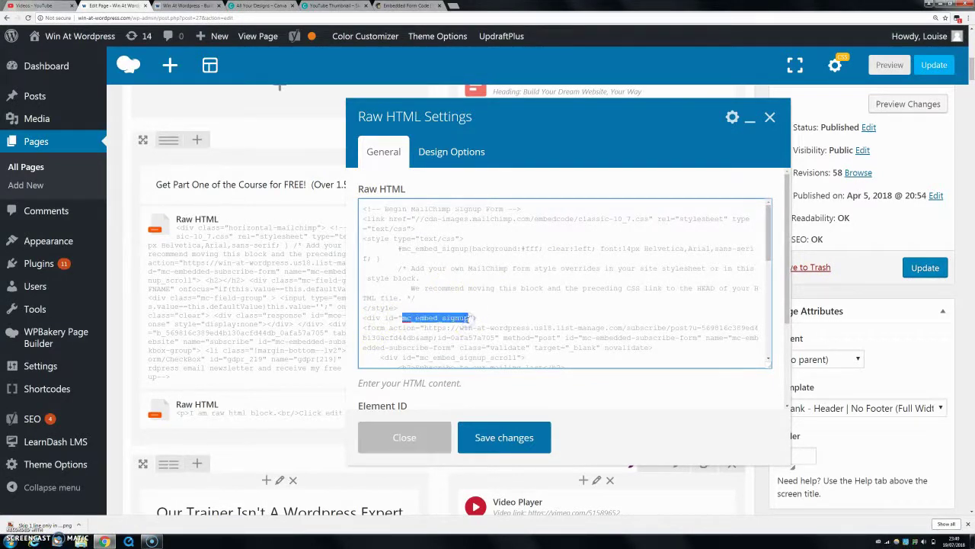
text(mc)
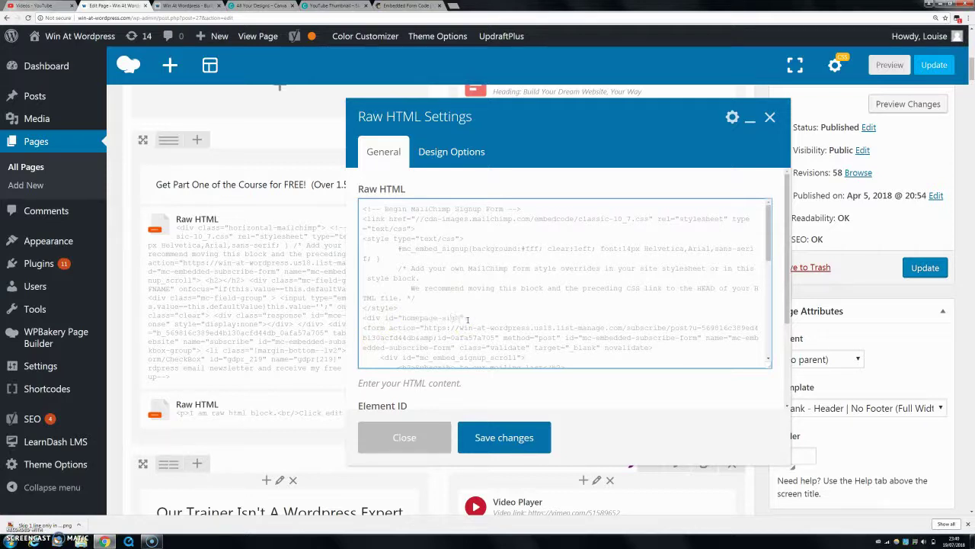
click(408, 316)
click(504, 444)
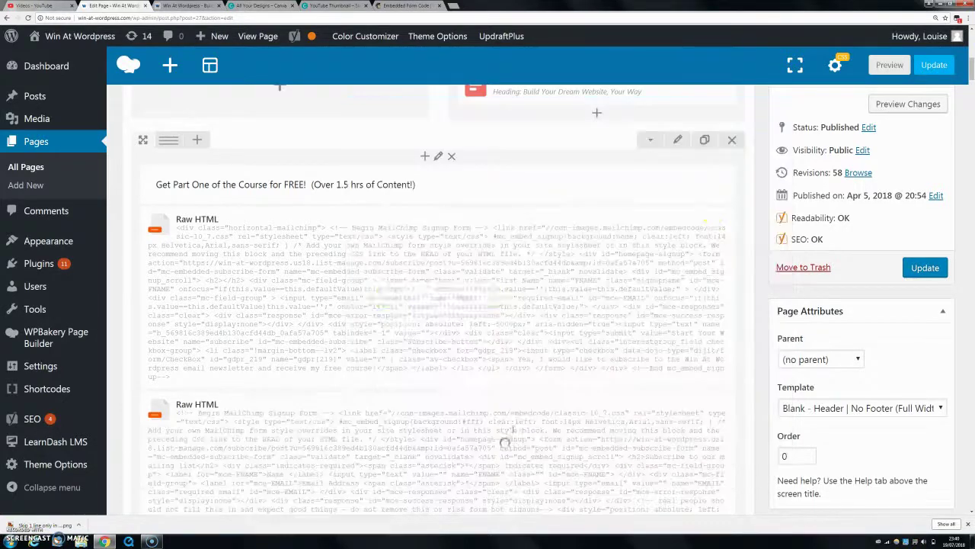
click(835, 66)
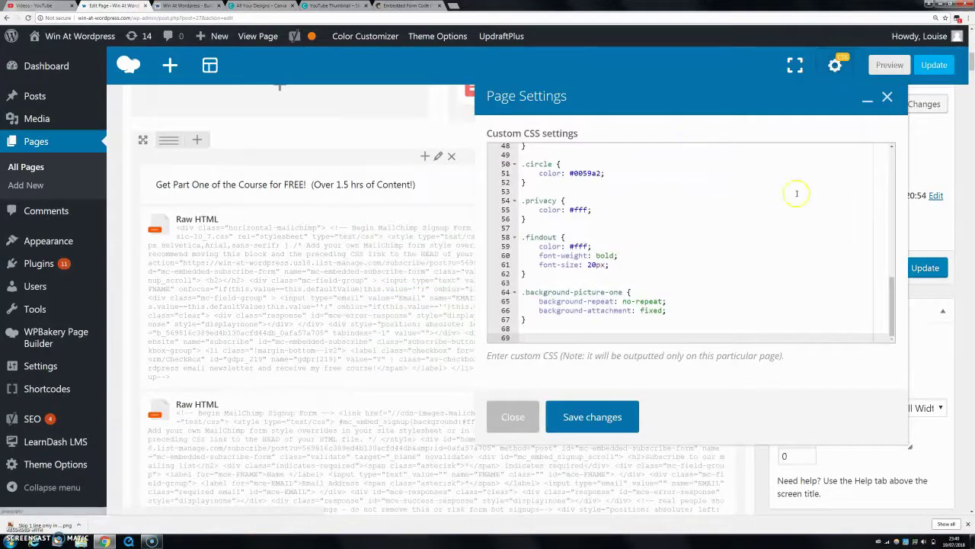
drag(896, 297, 882, 162)
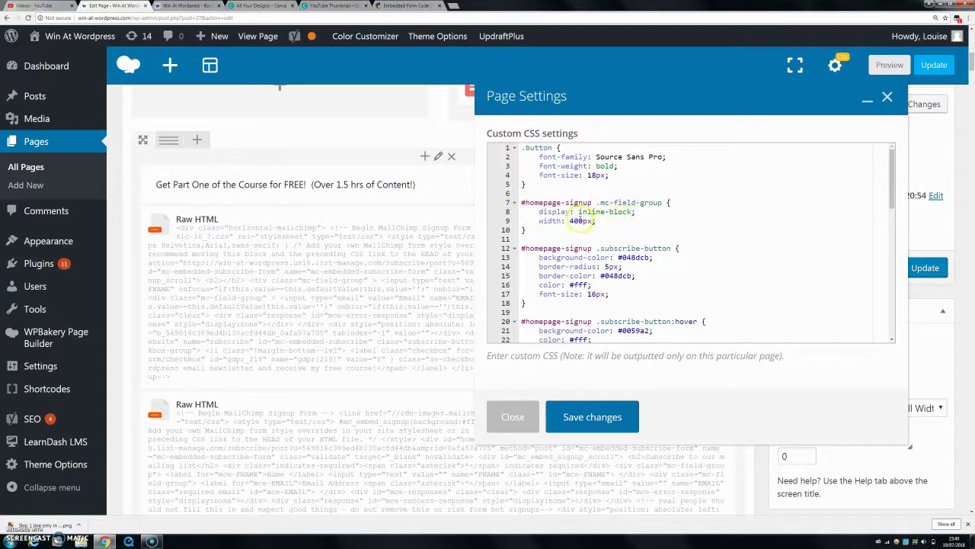
Save the custom CSS settings and preview the page, scrolling down to the signup forms.
click(571, 417)
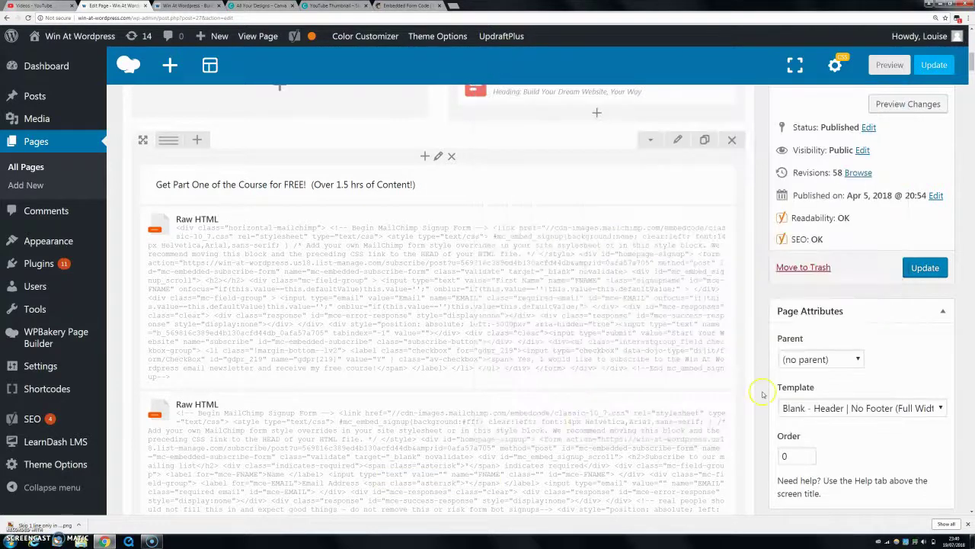
click(887, 66)
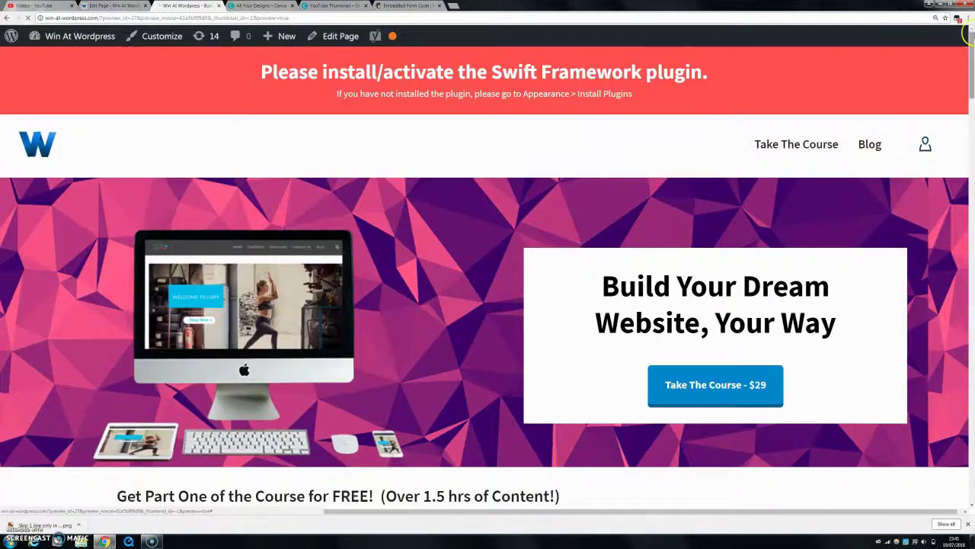
drag(969, 34, 971, 101)
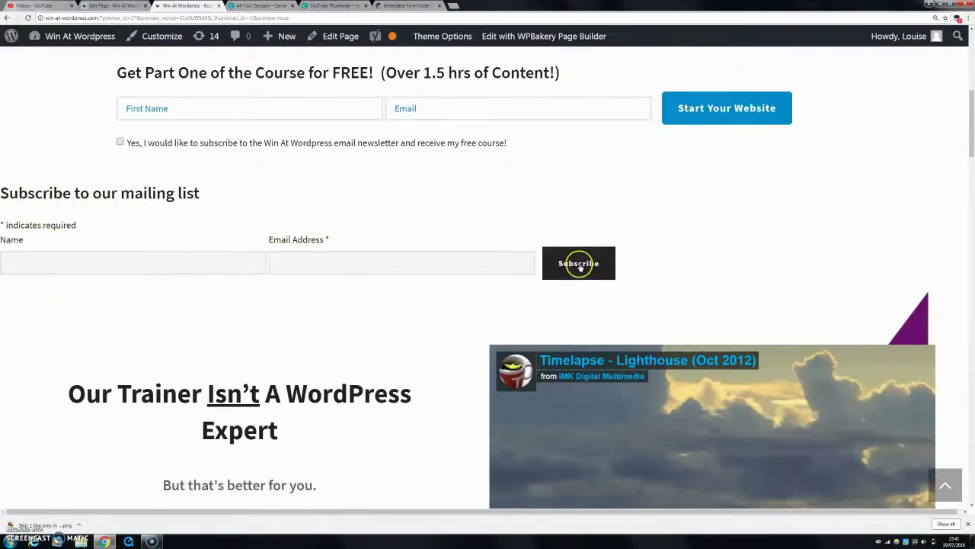
Delete the 'real people should not fill this in' comment from the second Raw HTML element and save.
click(118, 5)
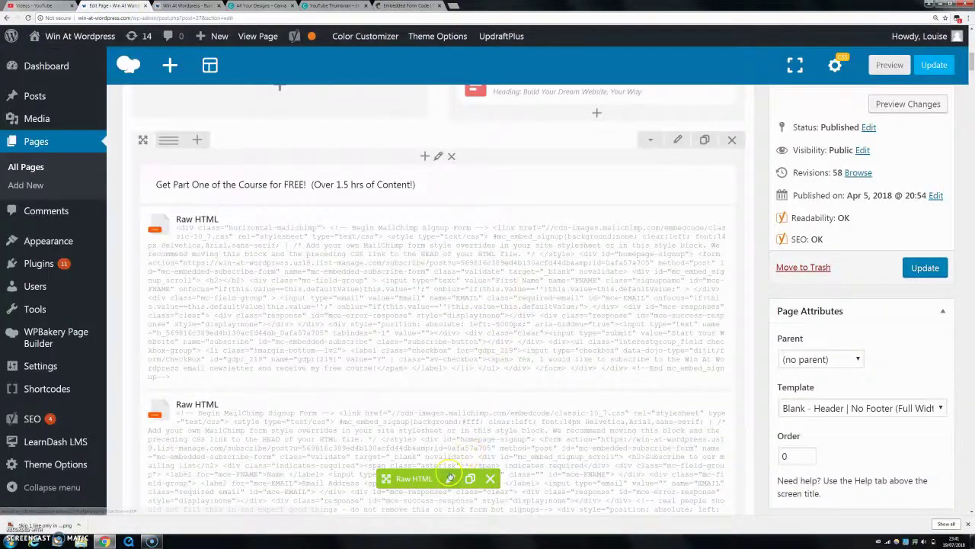
click(450, 474)
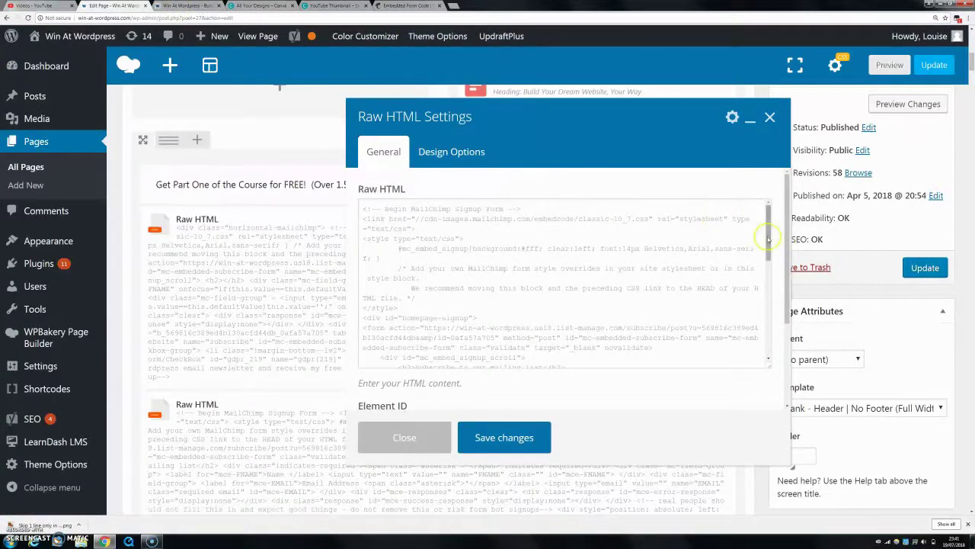
drag(768, 240, 768, 339)
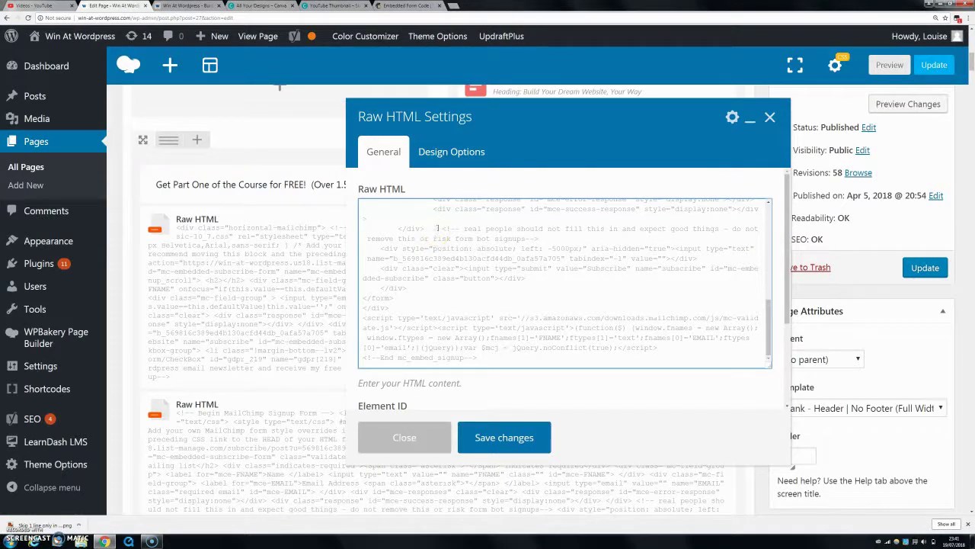
drag(446, 228, 528, 235)
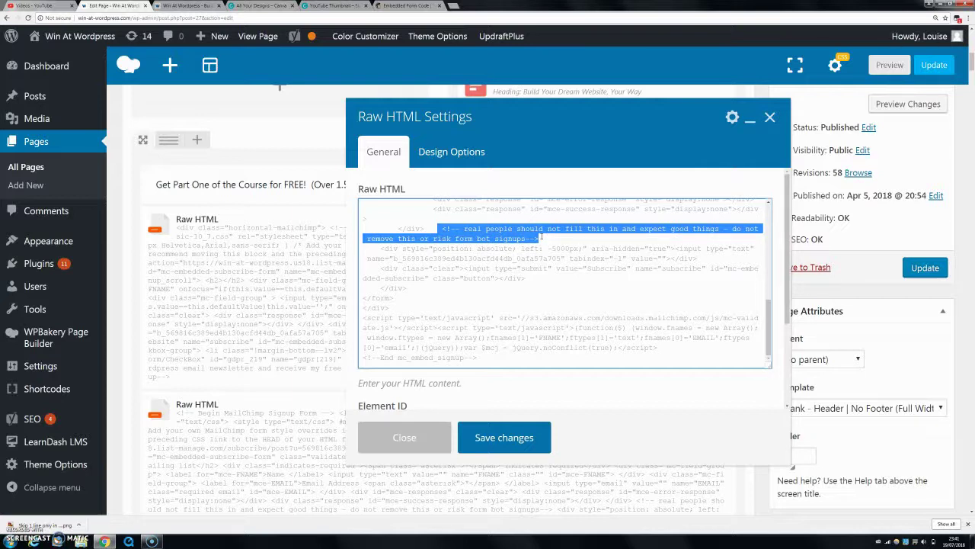
key(Delete)
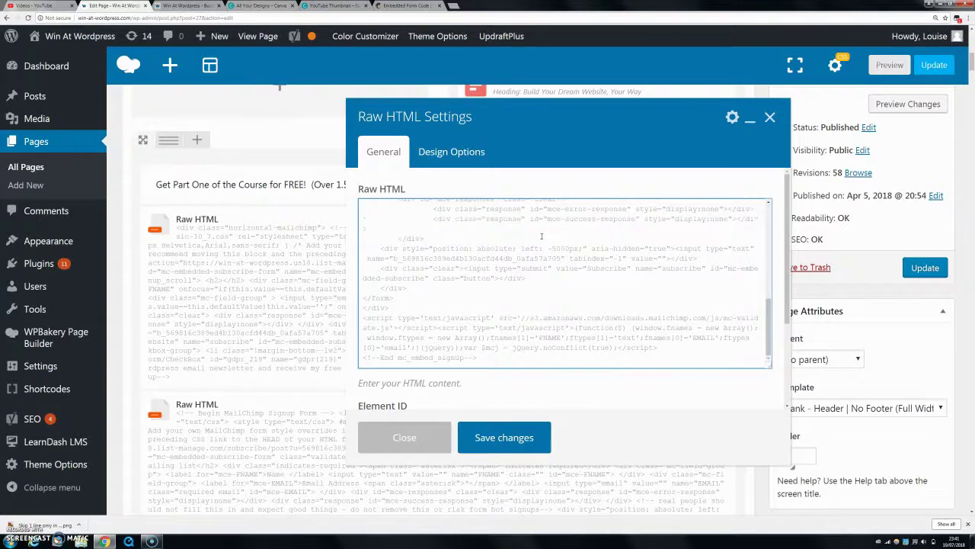
click(480, 437)
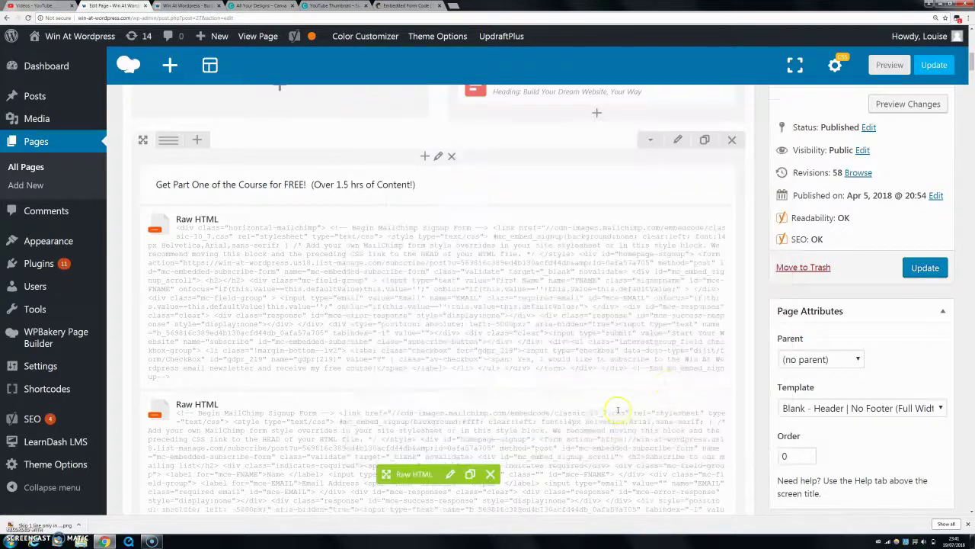
click(835, 64)
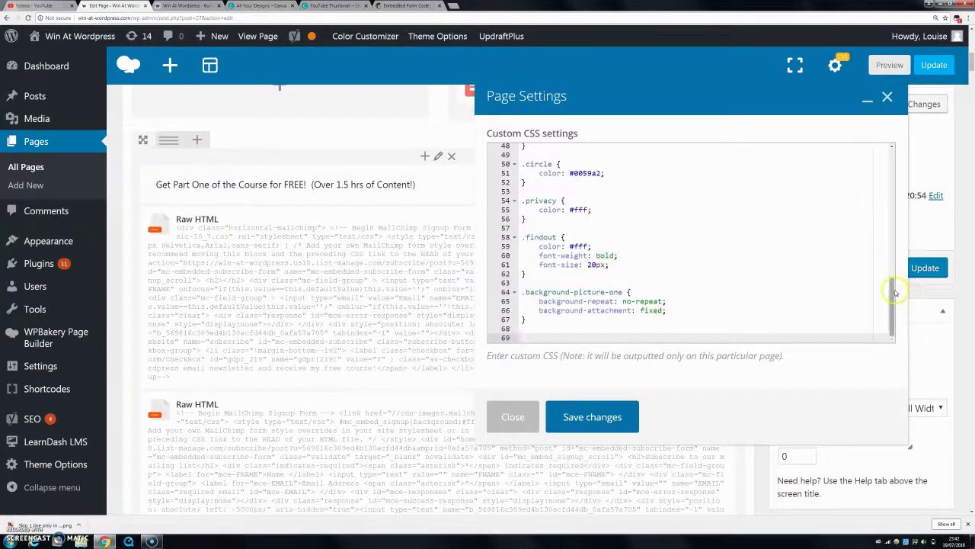
scroll(892, 290, up, 1)
scroll(904, 249, up, 4)
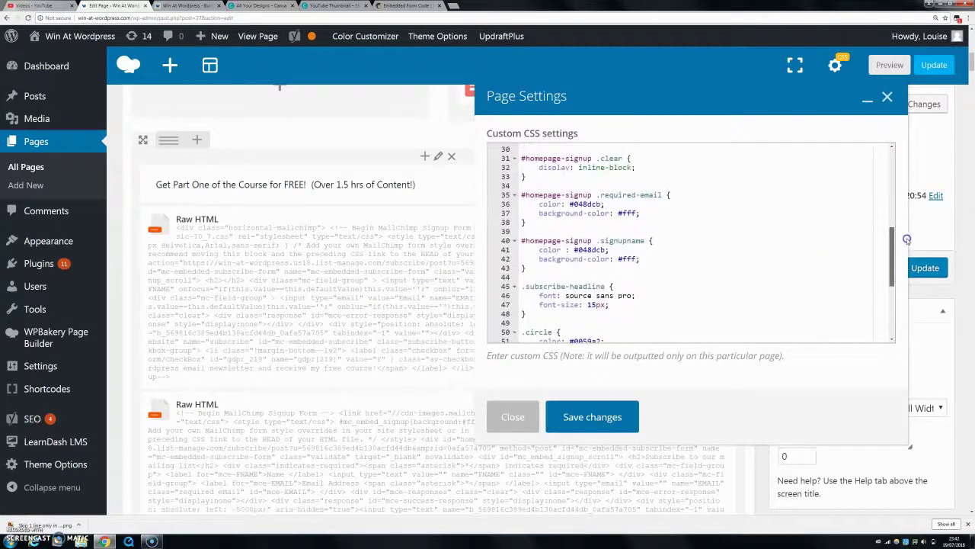
scroll(905, 240, up, 1)
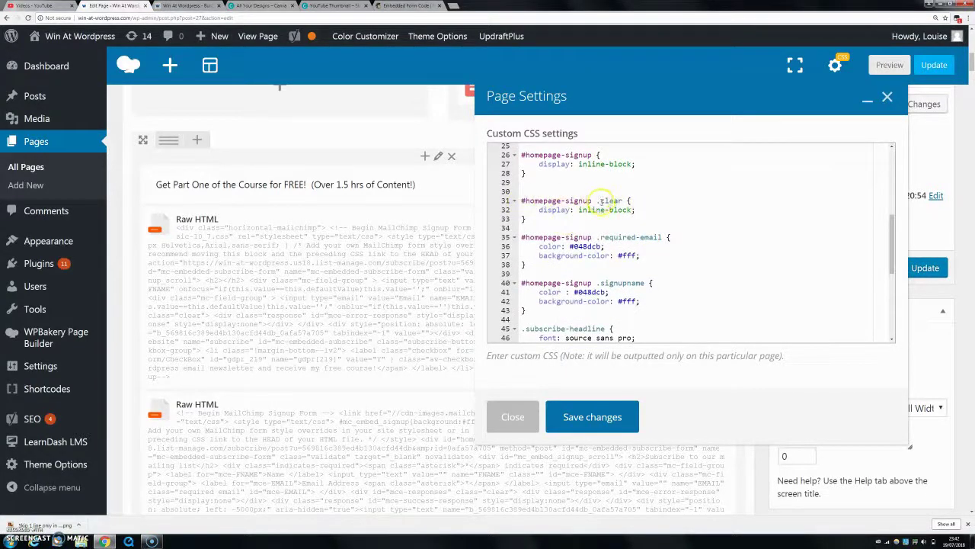
mouse_move(888, 246)
mouse_down()
mouse_move(890, 168)
mouse_move(896, 245)
mouse_up()
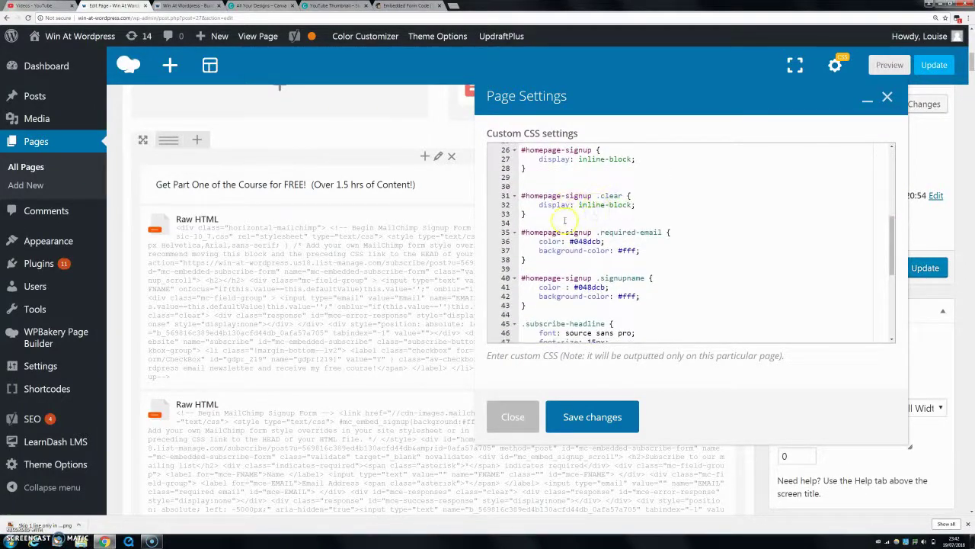
click(593, 413)
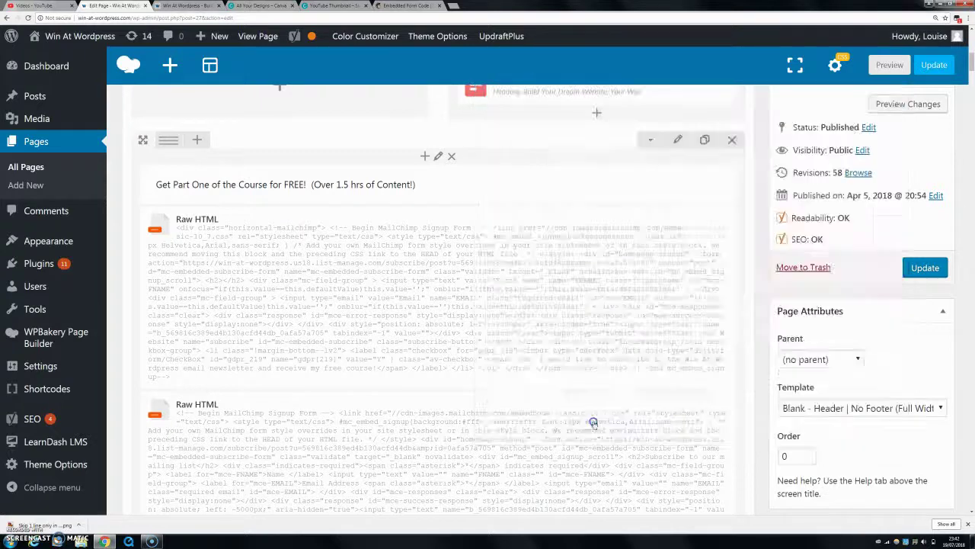
Switch to the Win At Wordpress preview tab showing the one-row Mailchimp form.
click(174, 6)
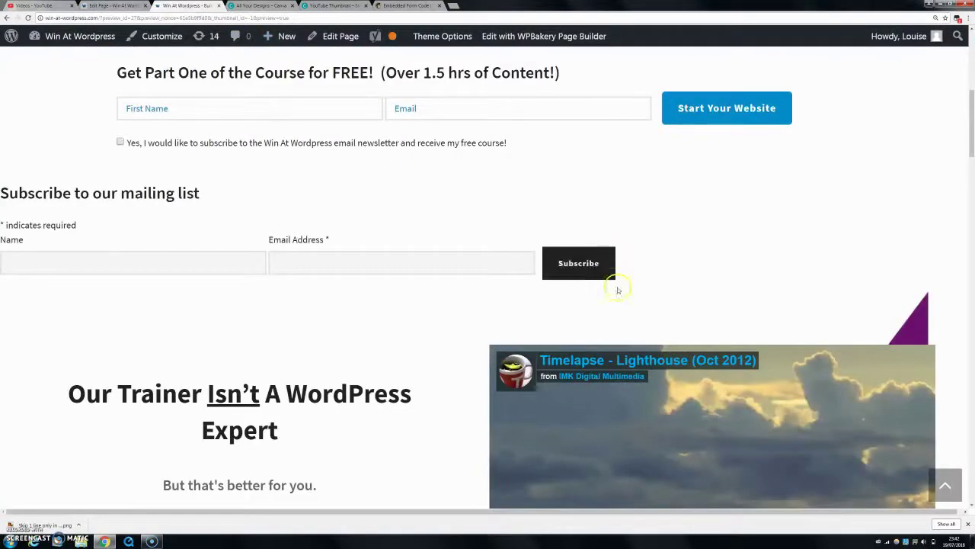